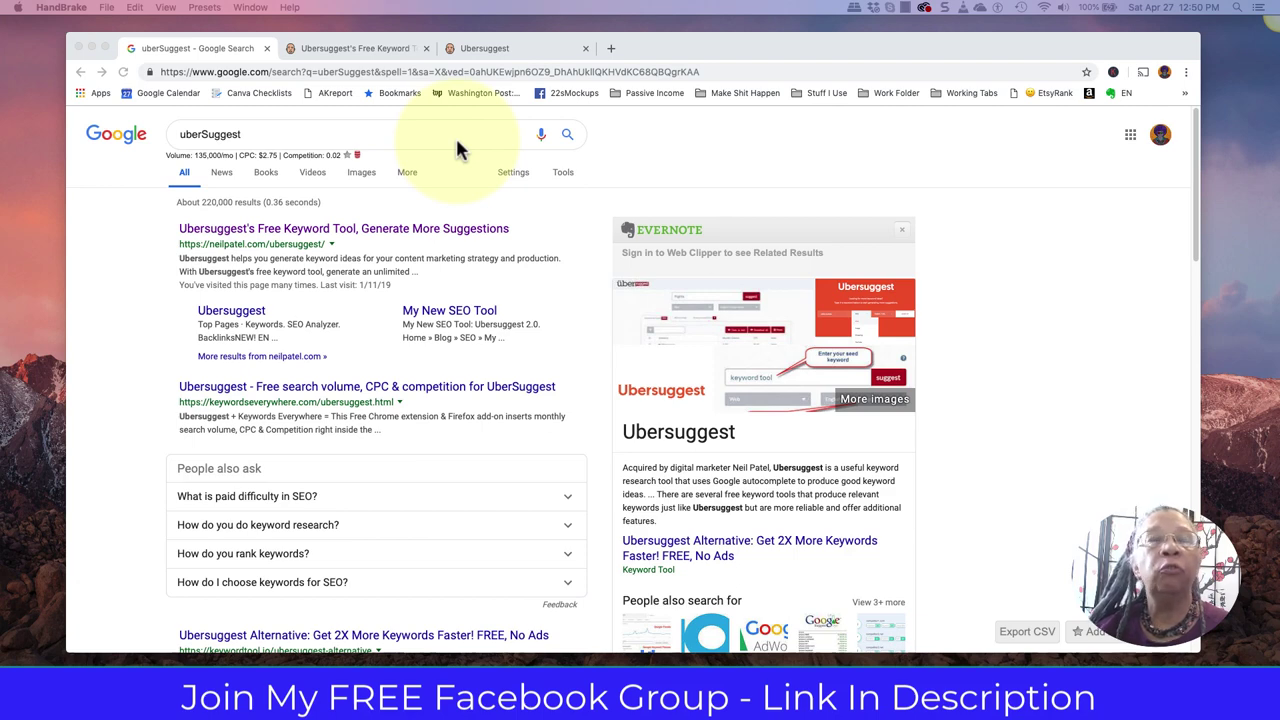
# - Compare the uberSuggest Google results with the Ubersuggest home page and review its Domain Overview, Top SEO Pages, Keyword Suggestions and Content Ideas sections
pyautogui.click(350, 49)
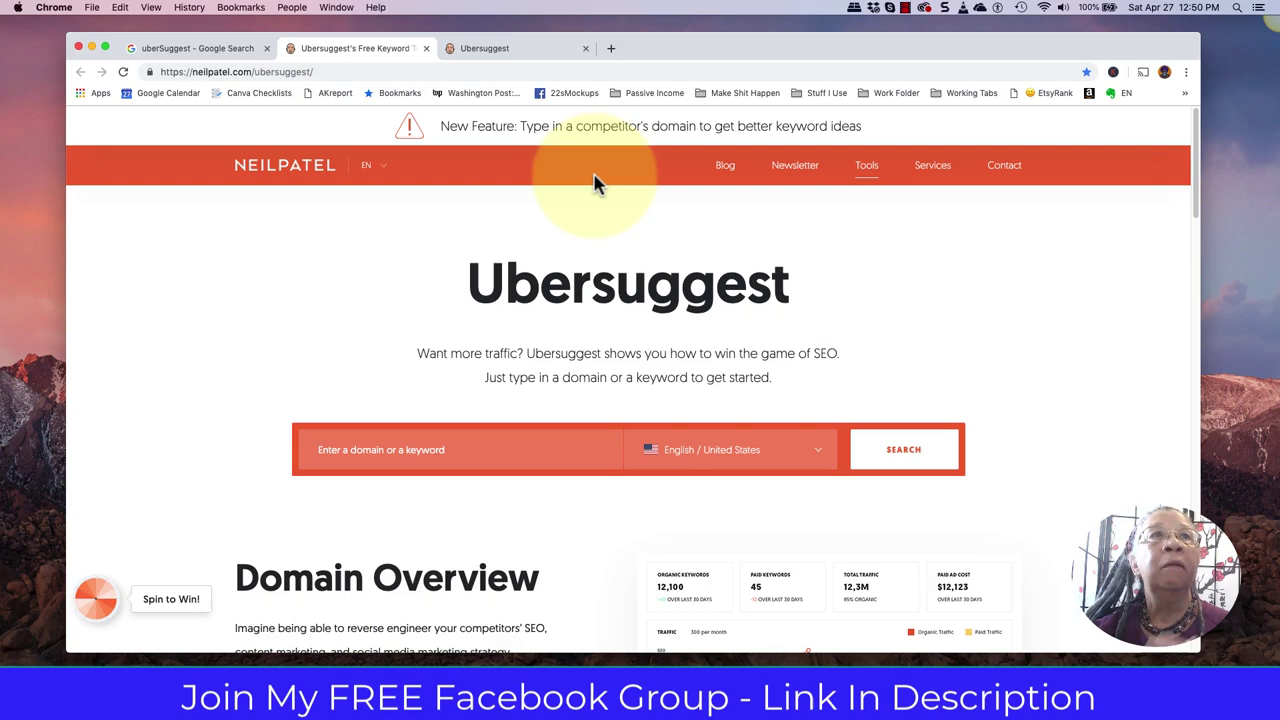
pyautogui.click(190, 48)
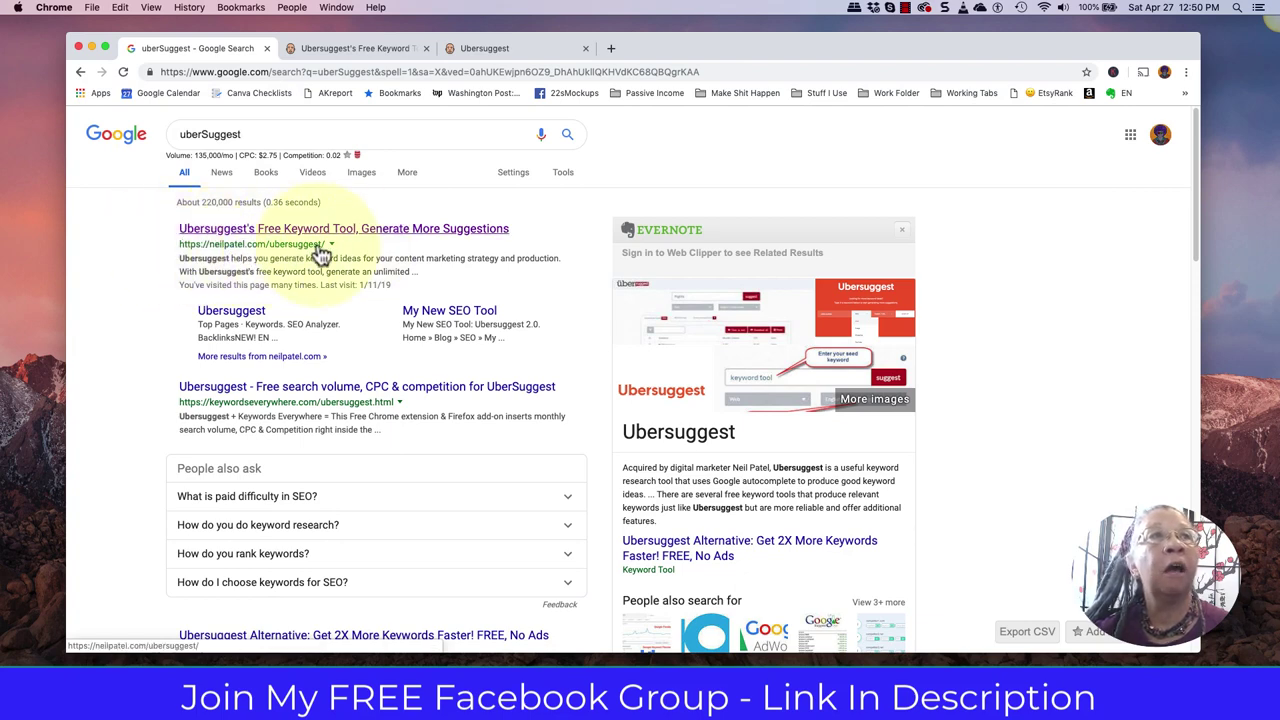
pyautogui.click(318, 44)
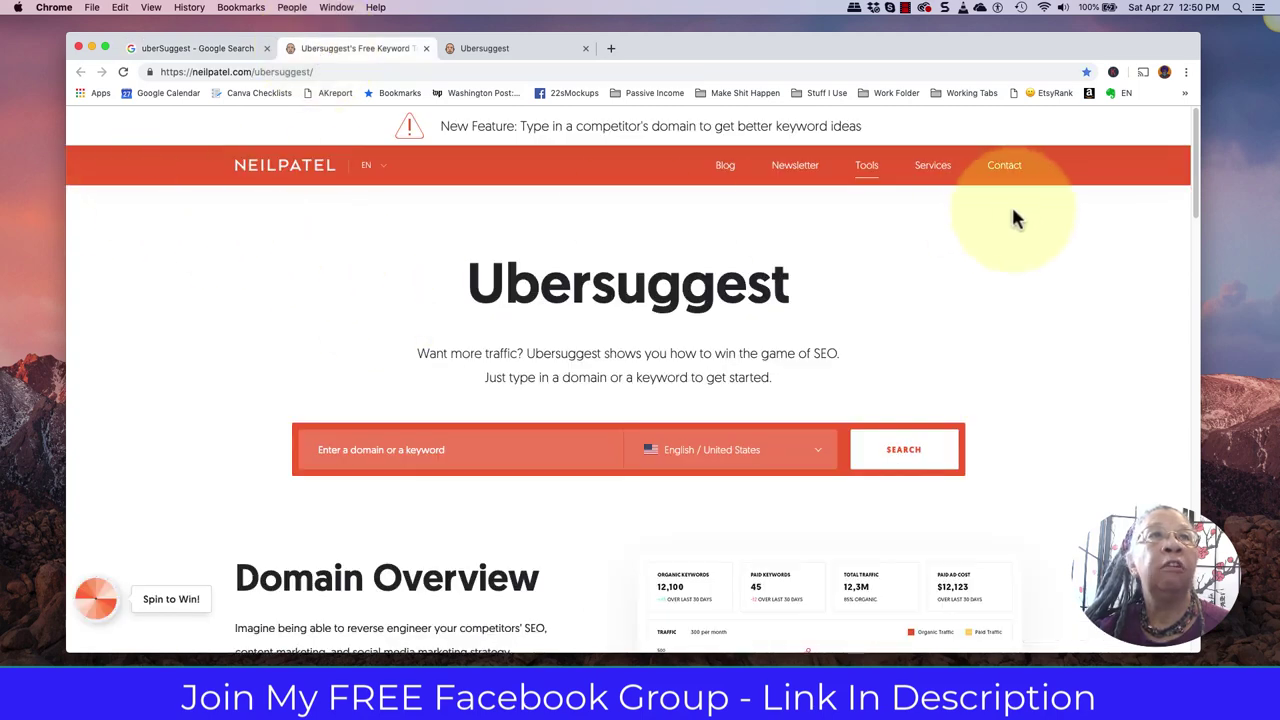
pyautogui.scroll(-3, 1051, 306)
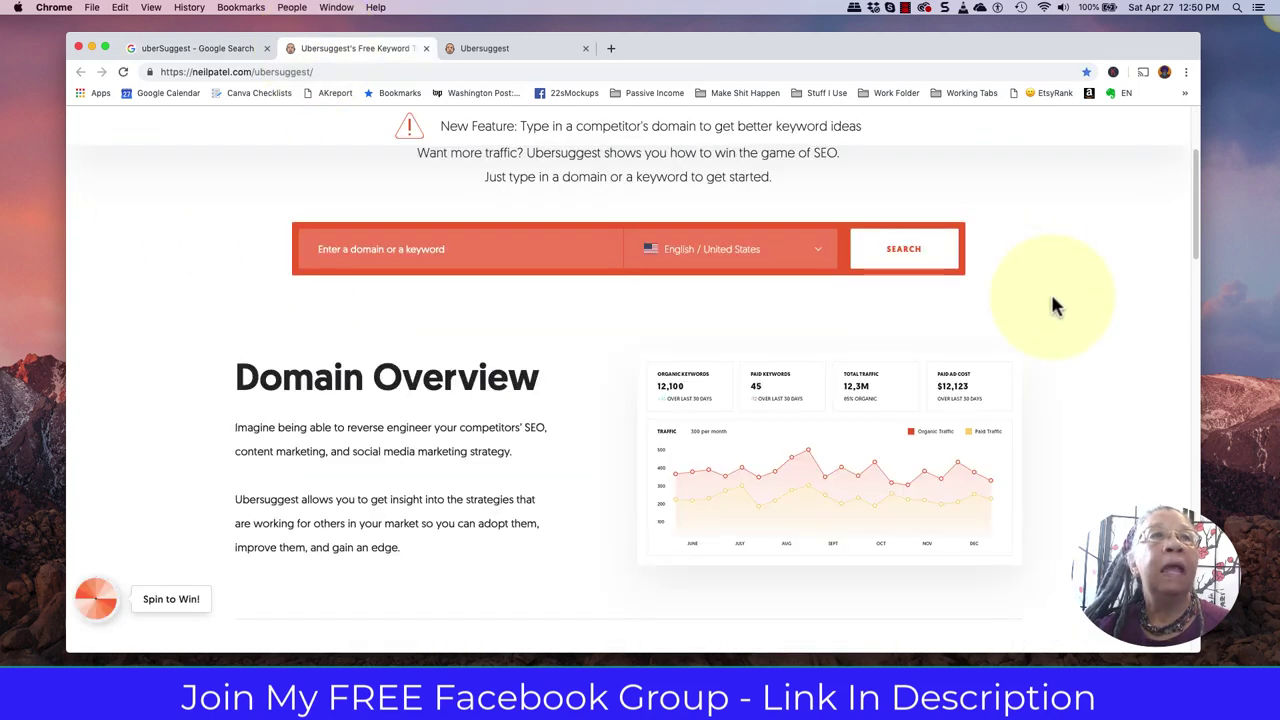
pyautogui.scroll(-5, 1053, 306)
pyautogui.scroll(-10, 1053, 306)
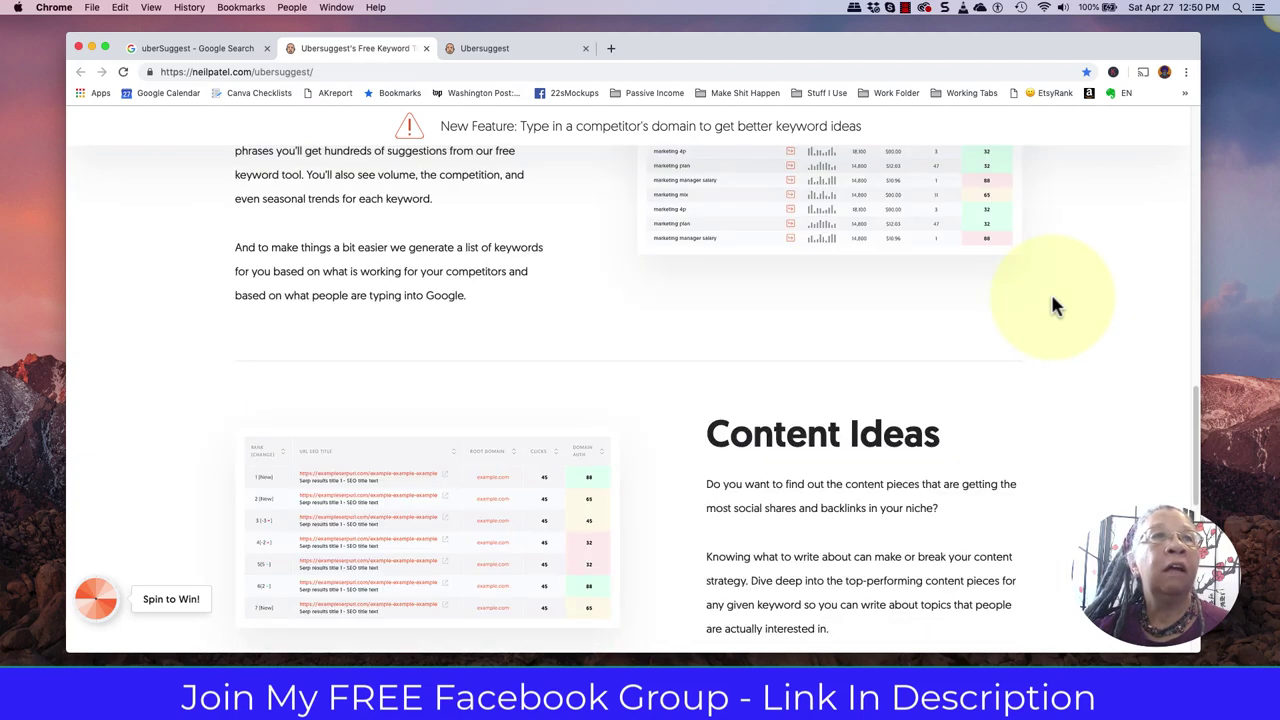
pyautogui.scroll(4, 1053, 306)
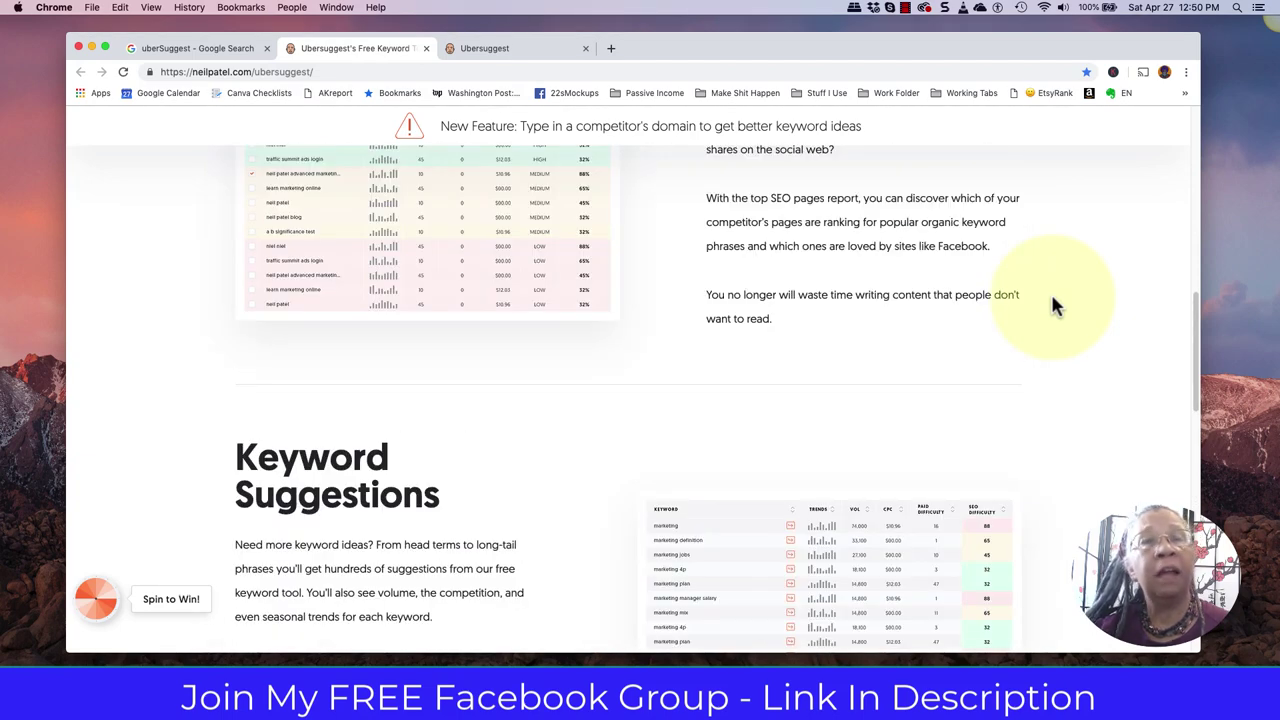
pyautogui.scroll(2, 1053, 306)
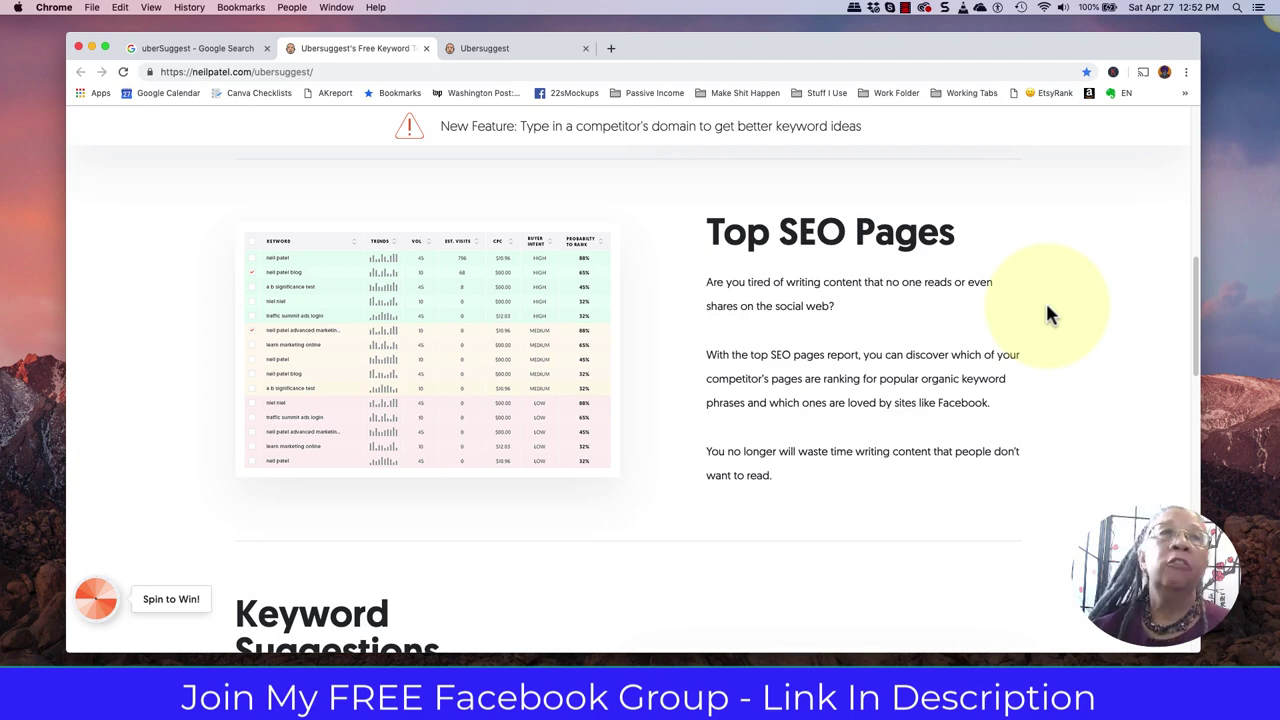
pyautogui.scroll(7, 698, 288)
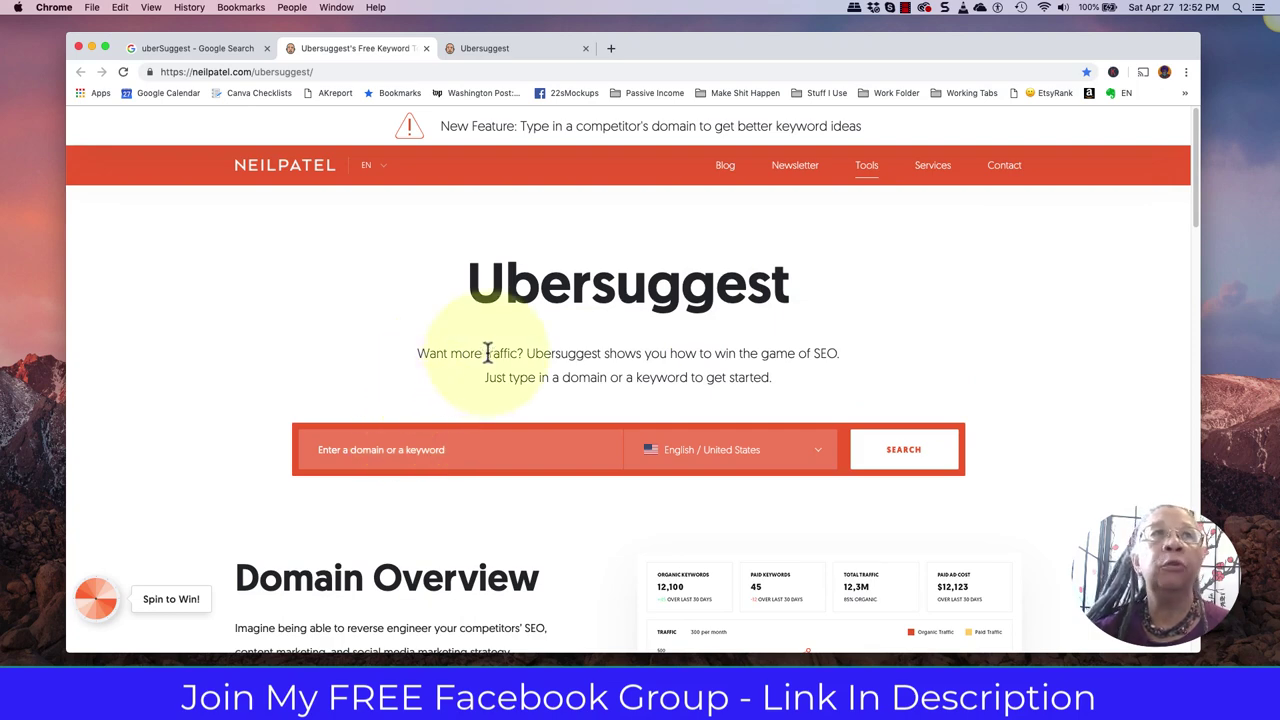
# - Examine the keyword overview for "journals for women", including its difficulty figures and the monthly search volume trend from October through April
pyautogui.click(490, 42)
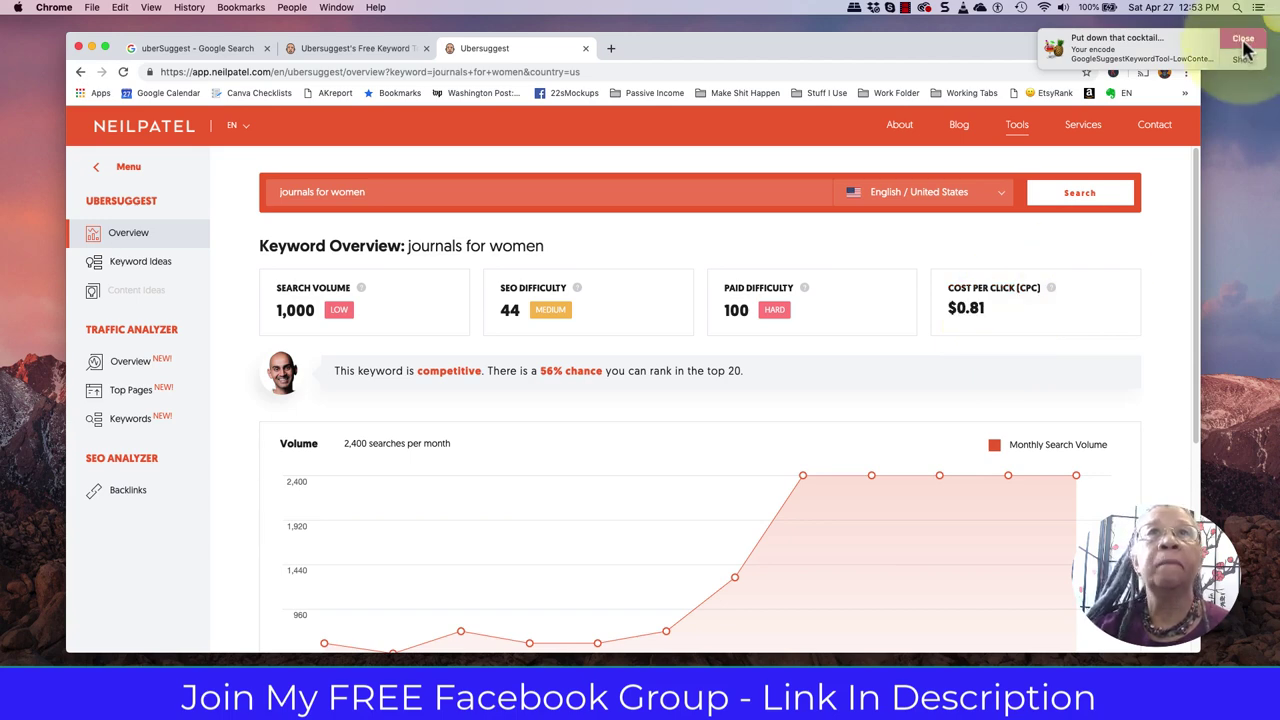
pyautogui.scroll(-2, 471, 343)
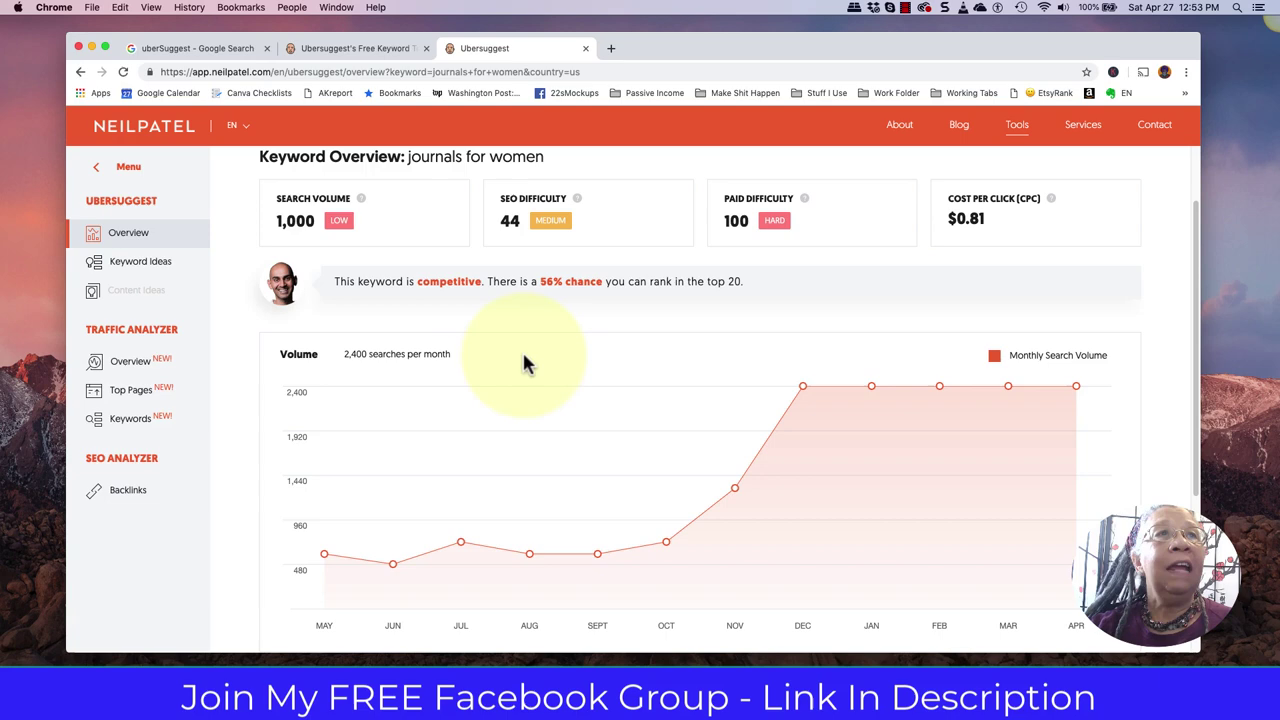
pyautogui.scroll(-1, 510, 357)
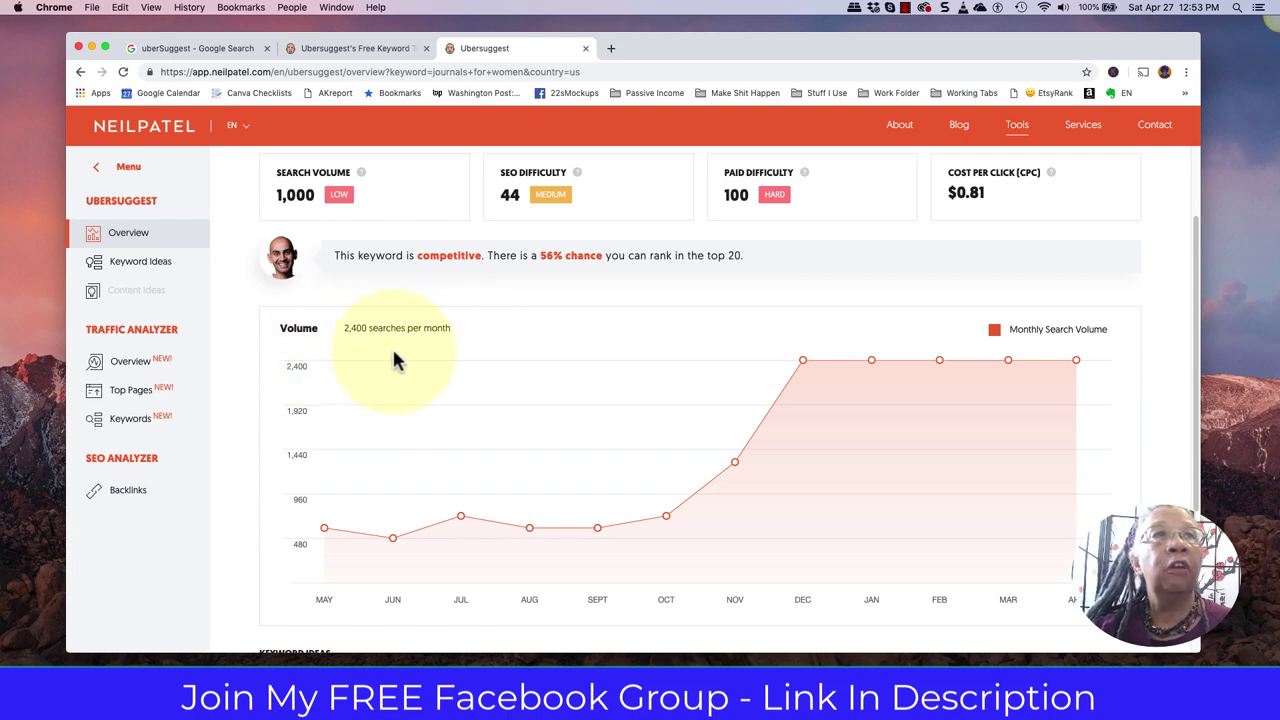
pyautogui.scroll(-1, 445, 358)
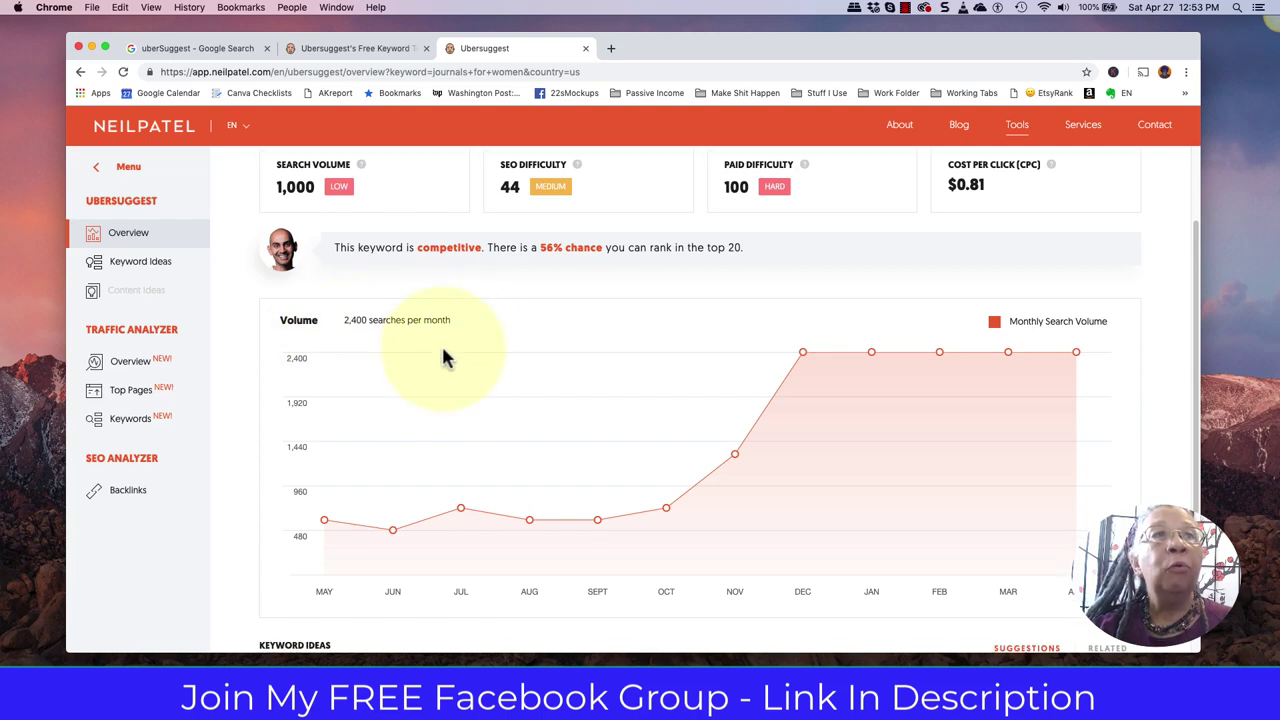
pyautogui.scroll(-3, 445, 358)
pyautogui.scroll(2, 530, 316)
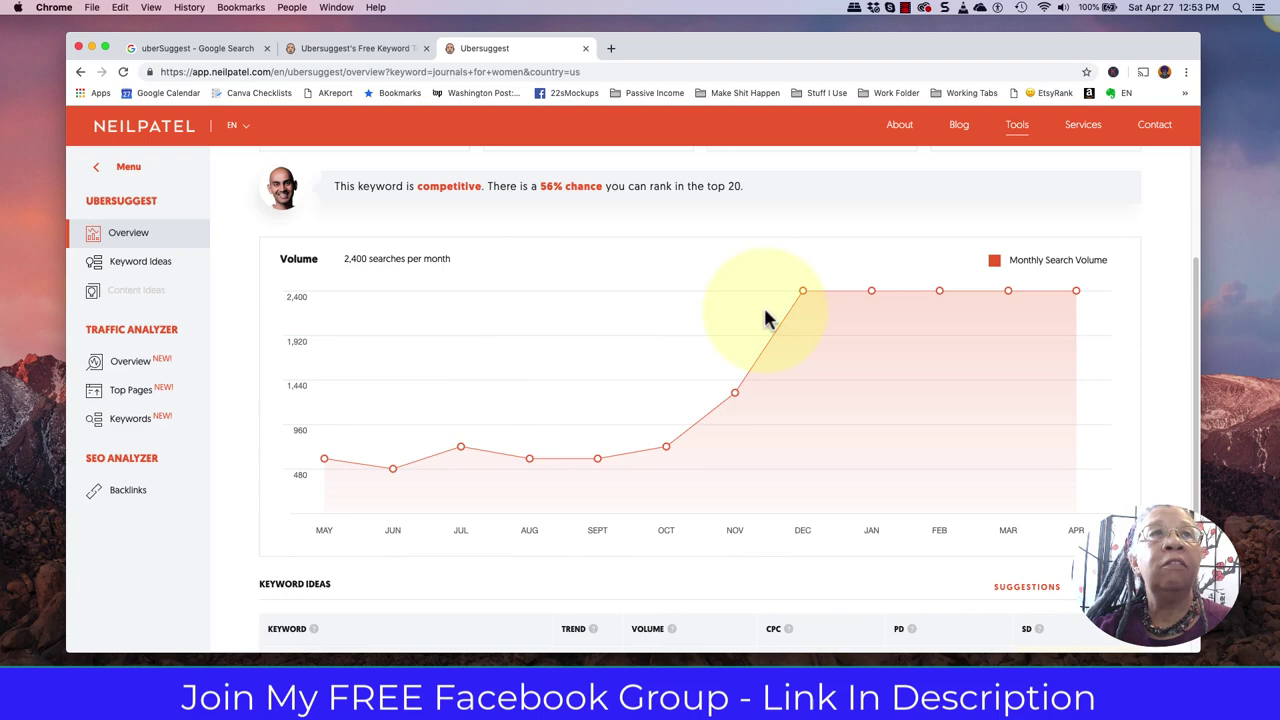
pyautogui.moveTo(806, 298)
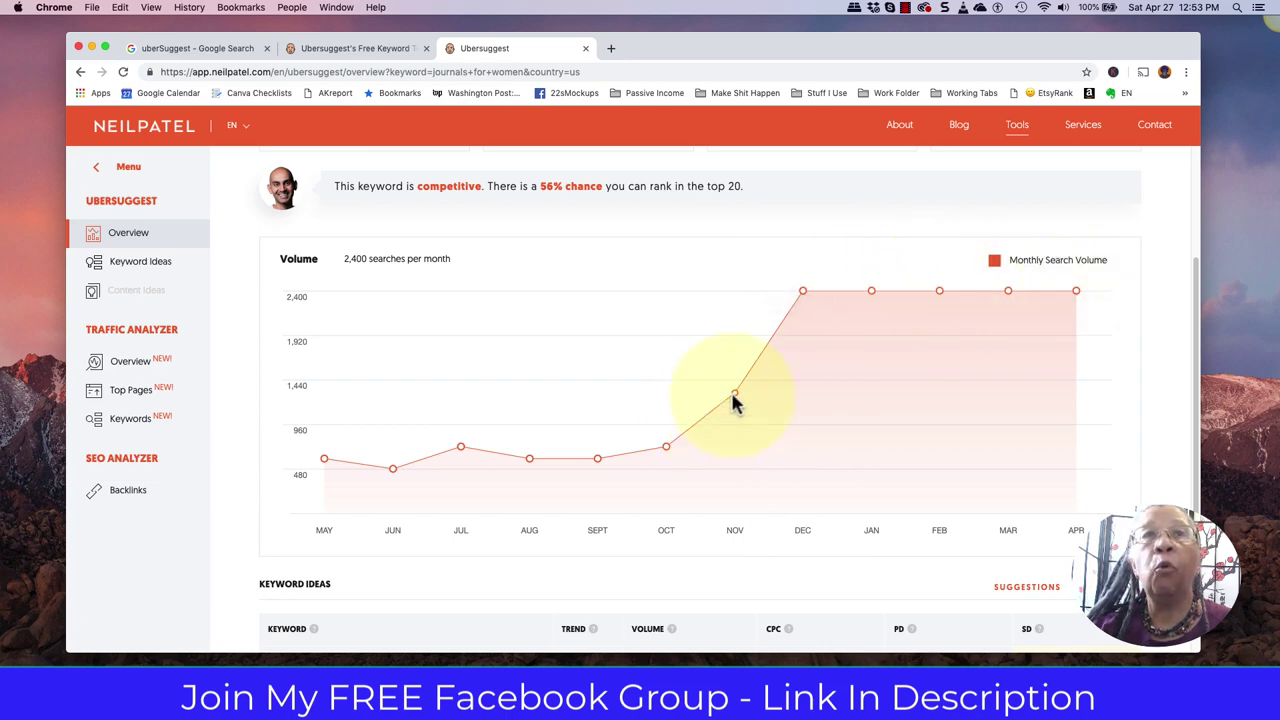
pyautogui.moveTo(734, 400)
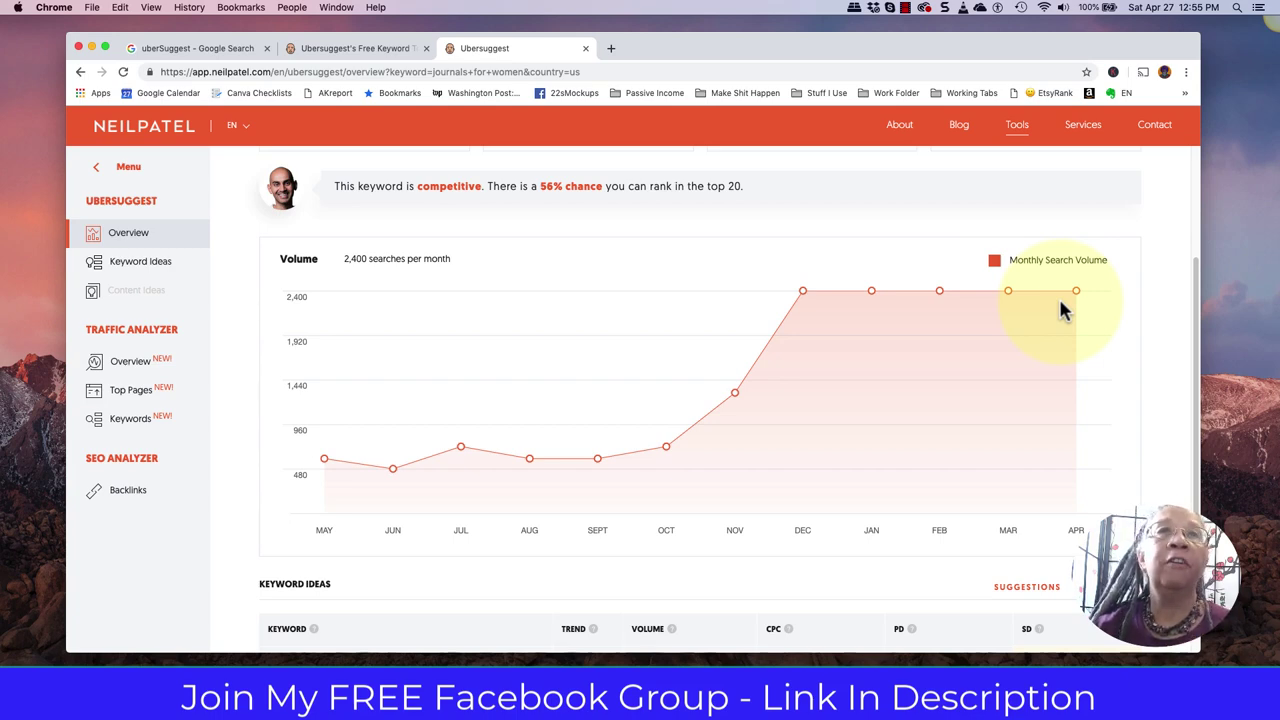
pyautogui.moveTo(806, 320)
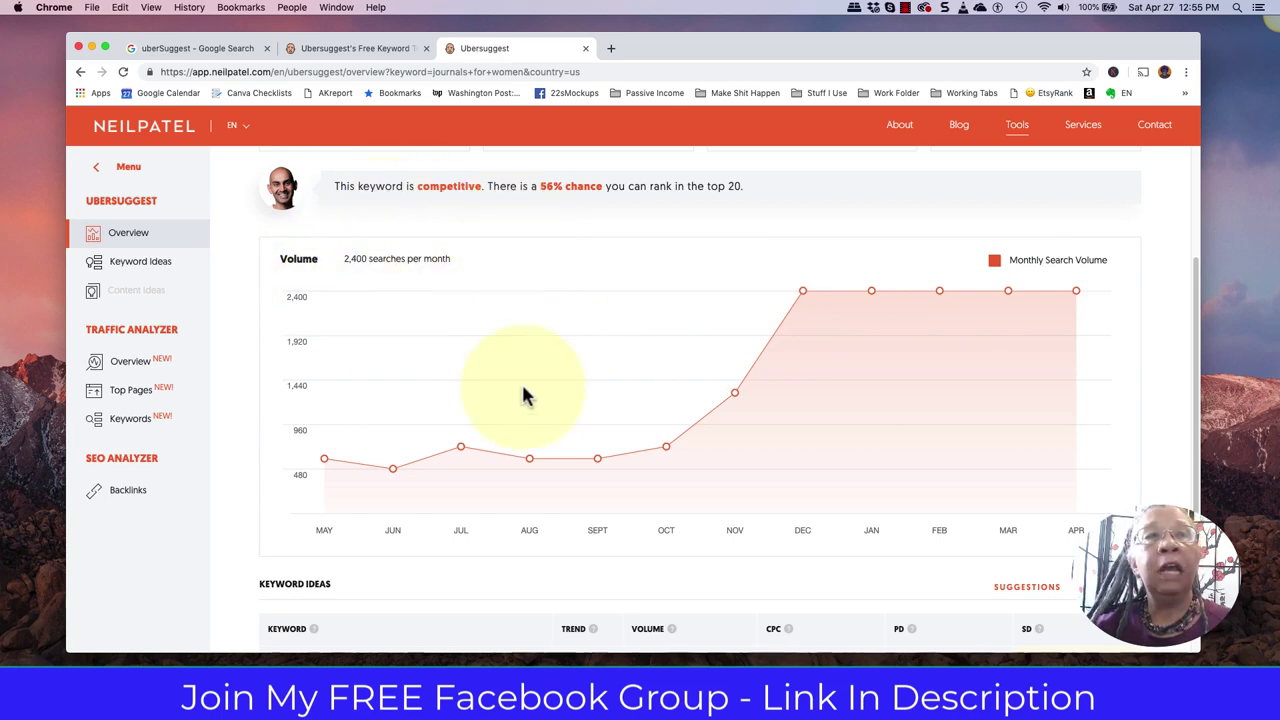
# - Review the keyword ideas below the volume chart and open the full list of ideas for "journals for women"
pyautogui.scroll(-3, 526, 394)
pyautogui.scroll(1, 523, 371)
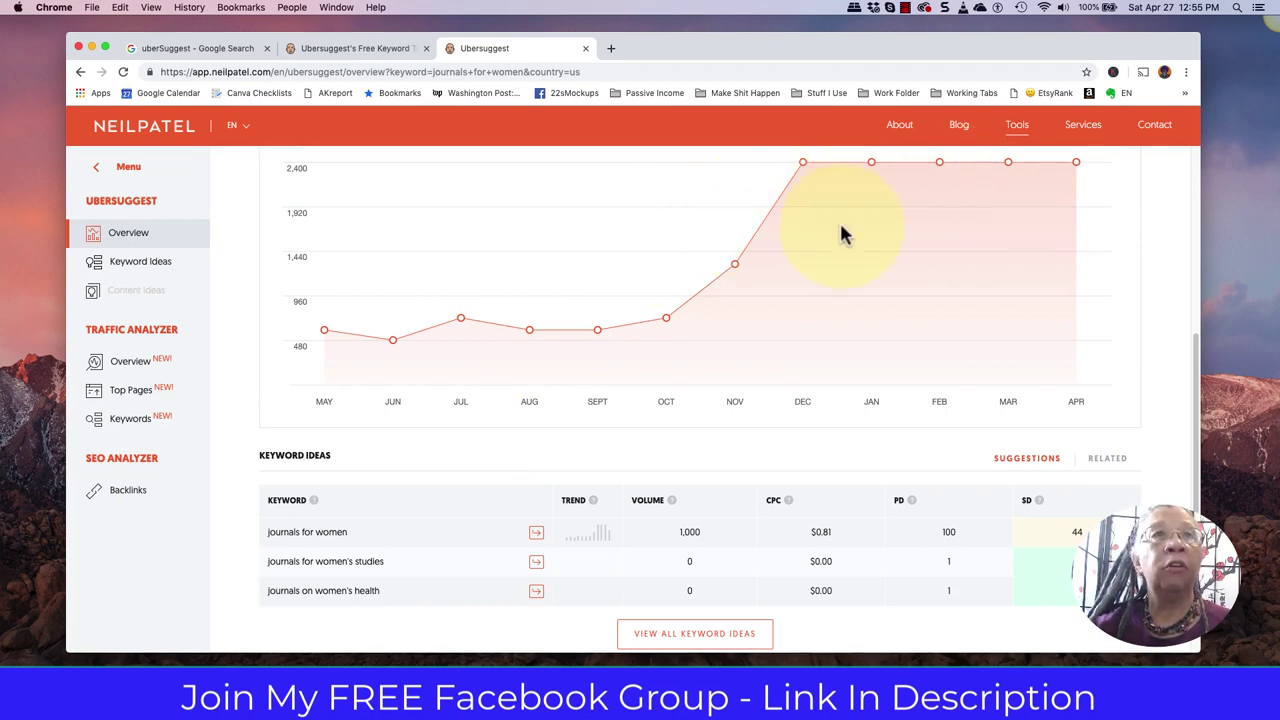
pyautogui.scroll(-1, 700, 349)
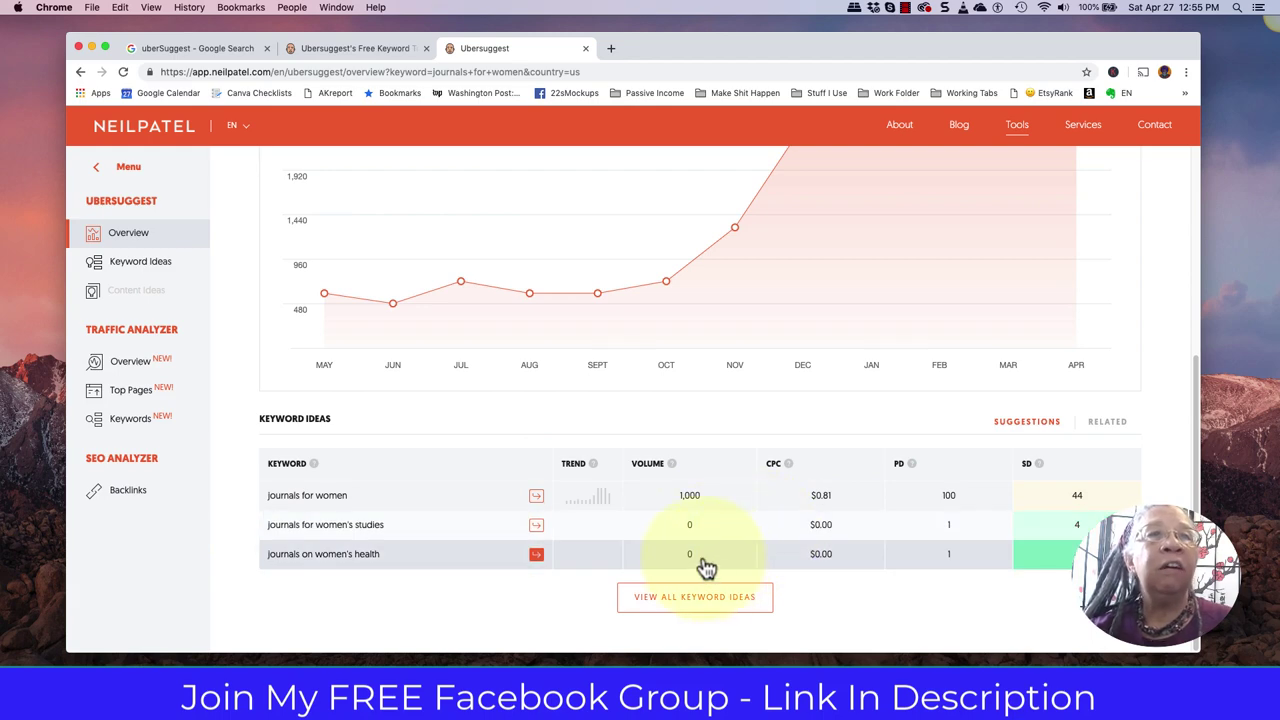
pyautogui.click(697, 597)
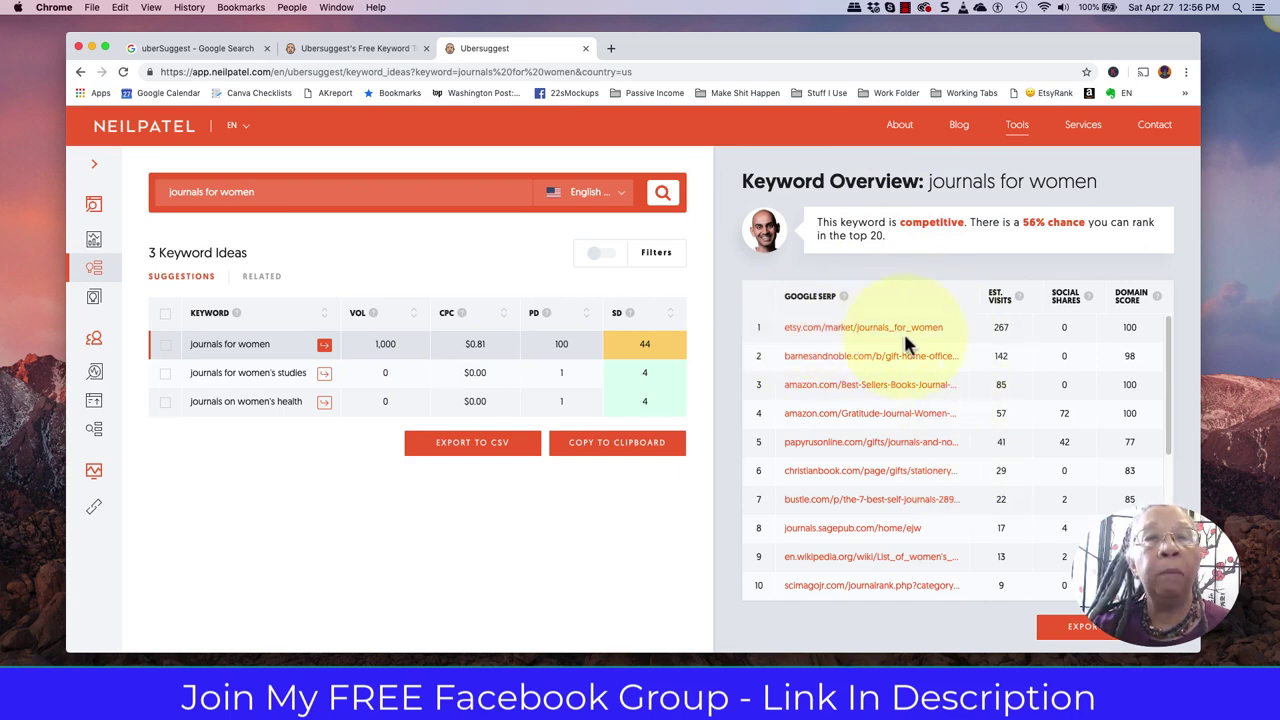
# - Open the domain overview for the first-ranked etsy.com result, review its traffic, backlinks and top SEO pages, and return to the keyword ideas
pyautogui.rightClick(850, 333)
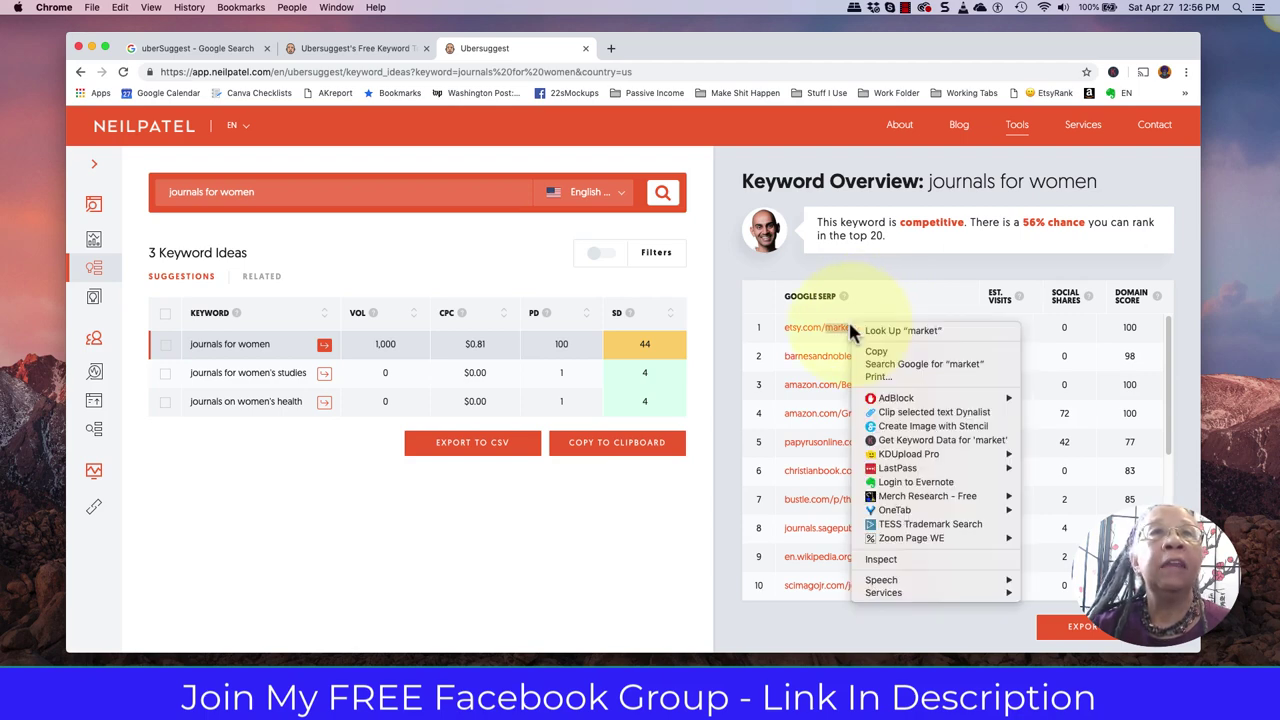
pyautogui.click(829, 337)
pyautogui.click(829, 337)
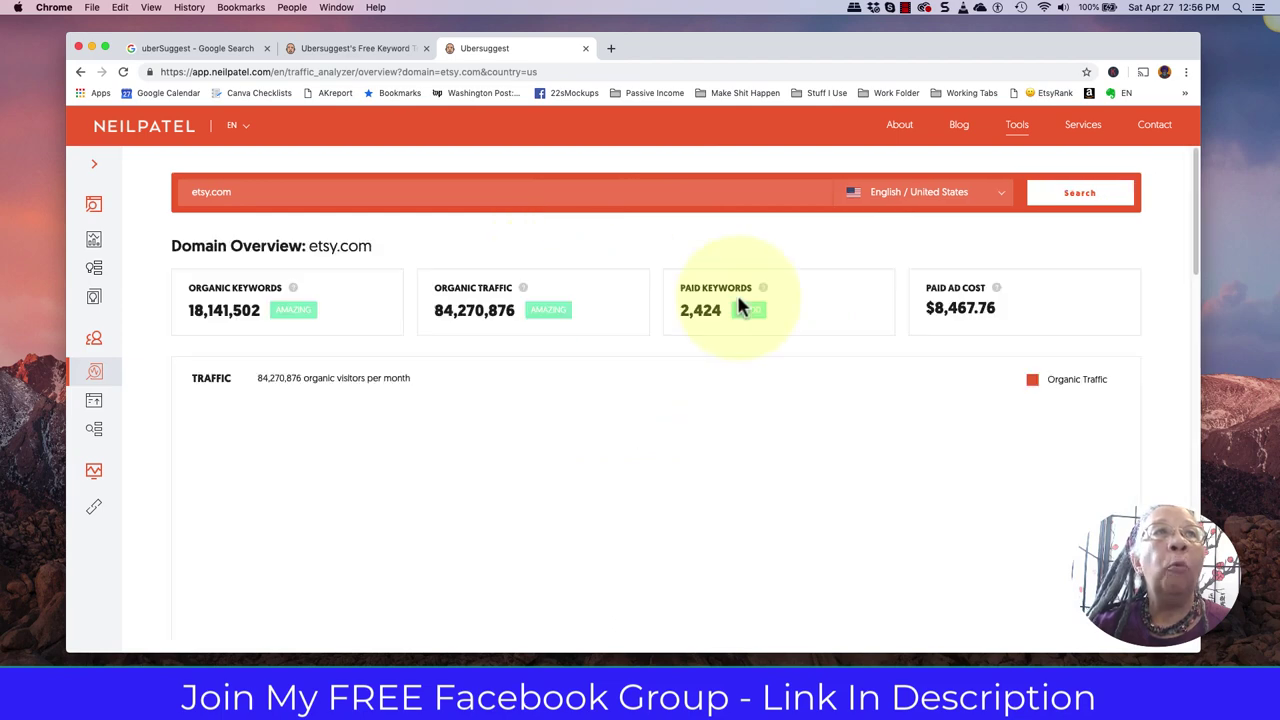
pyautogui.scroll(-2, 608, 373)
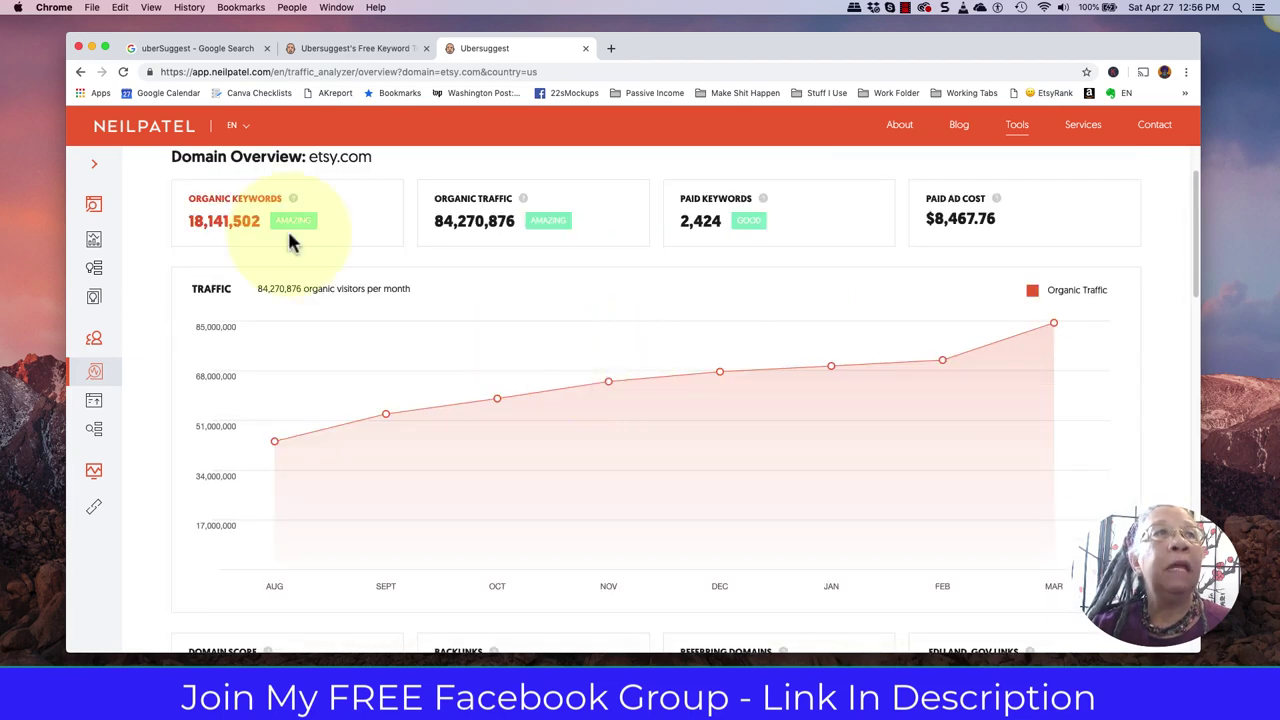
pyautogui.scroll(-5, 414, 357)
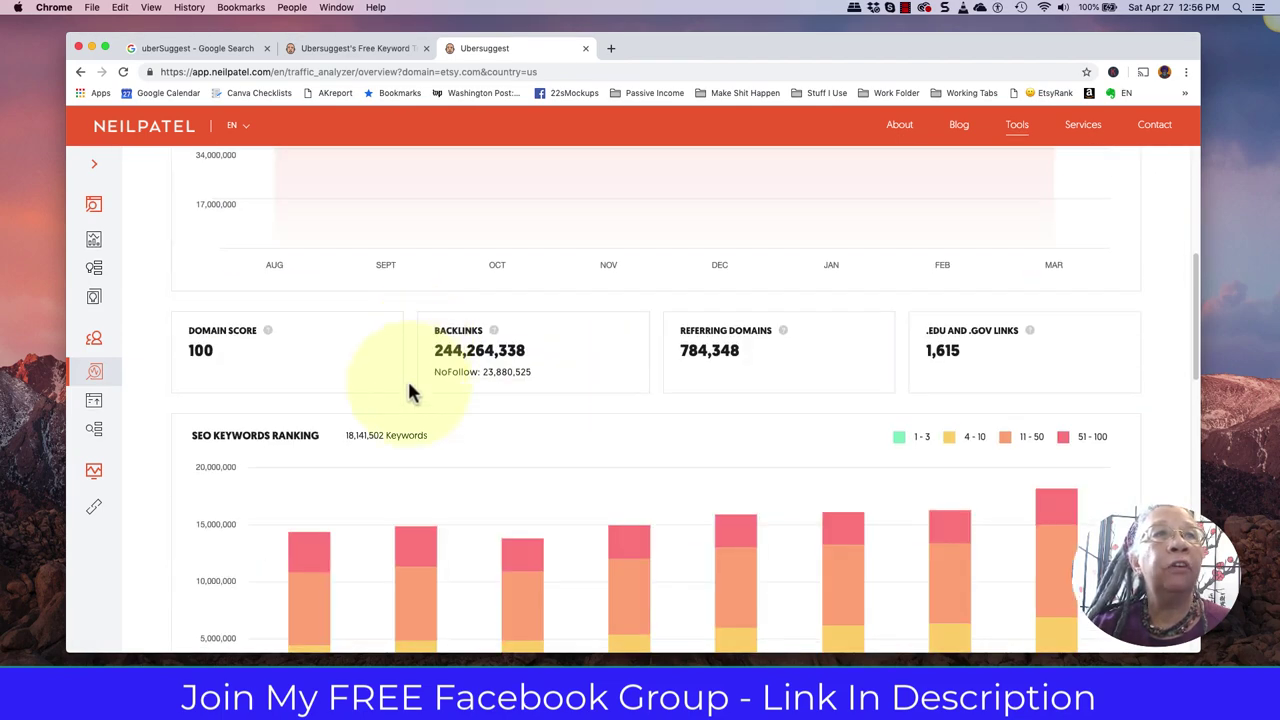
pyautogui.scroll(-6, 560, 425)
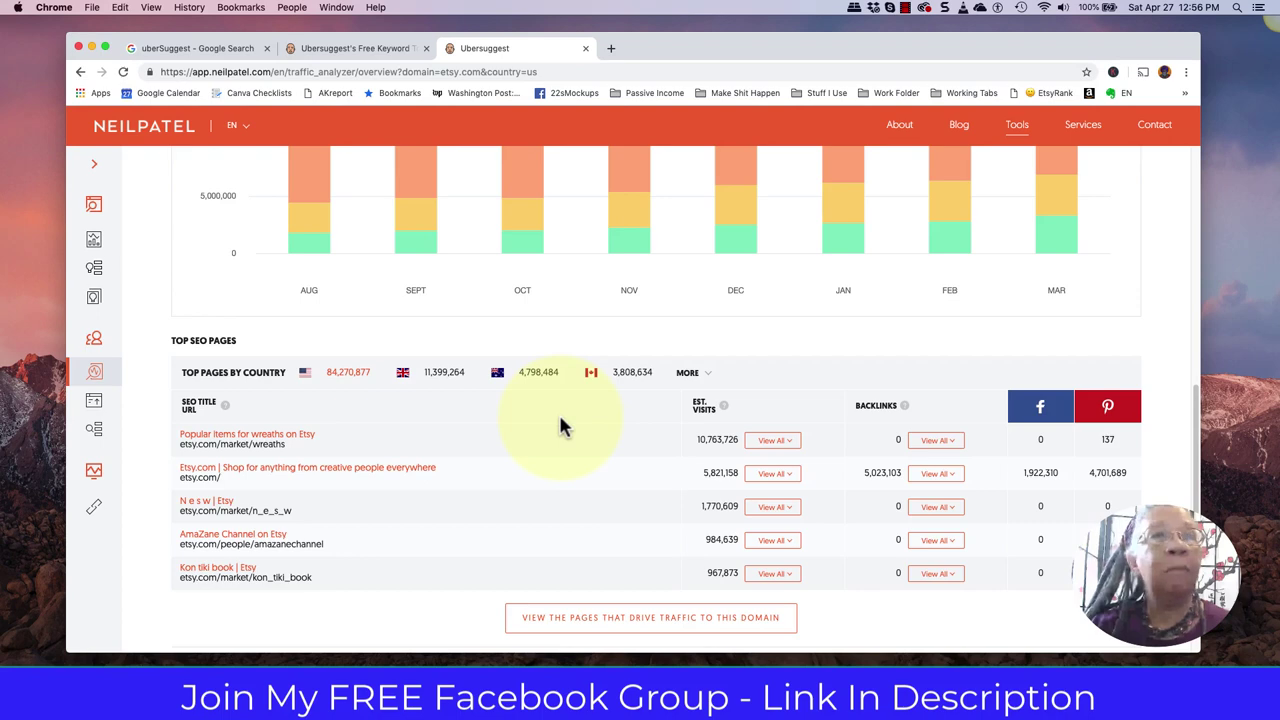
pyautogui.scroll(6, 559, 414)
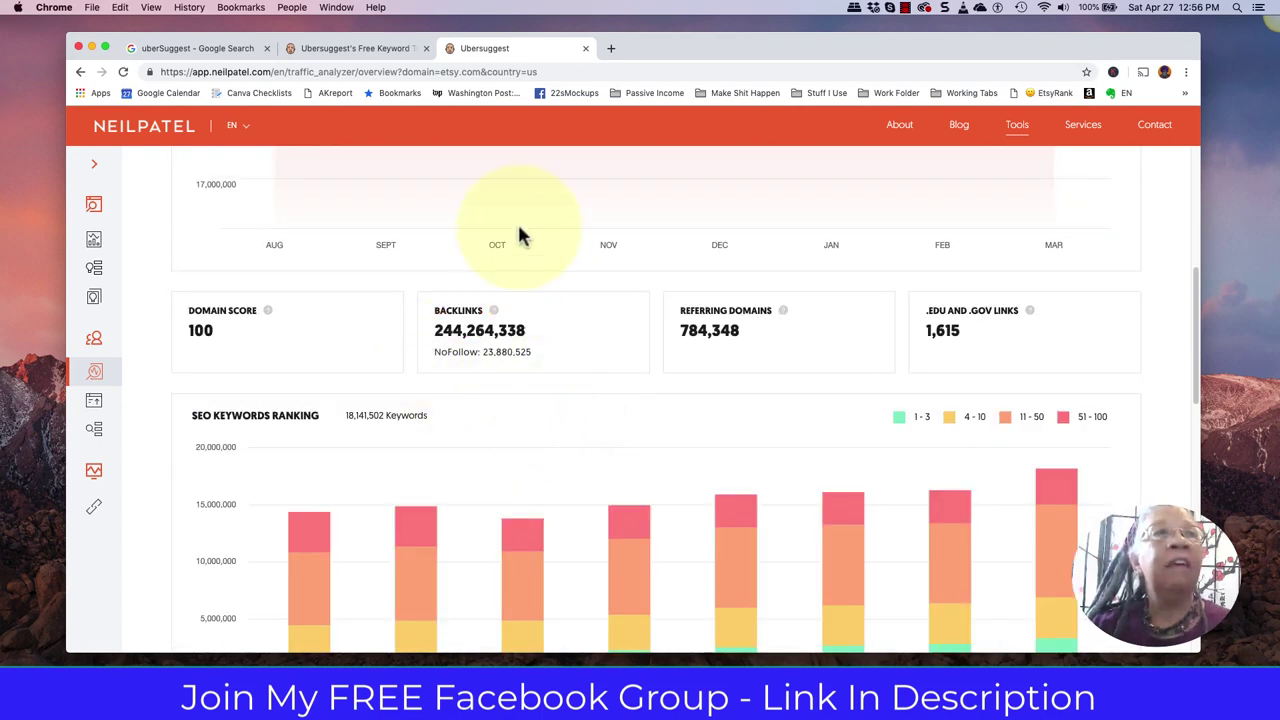
pyautogui.click(81, 73)
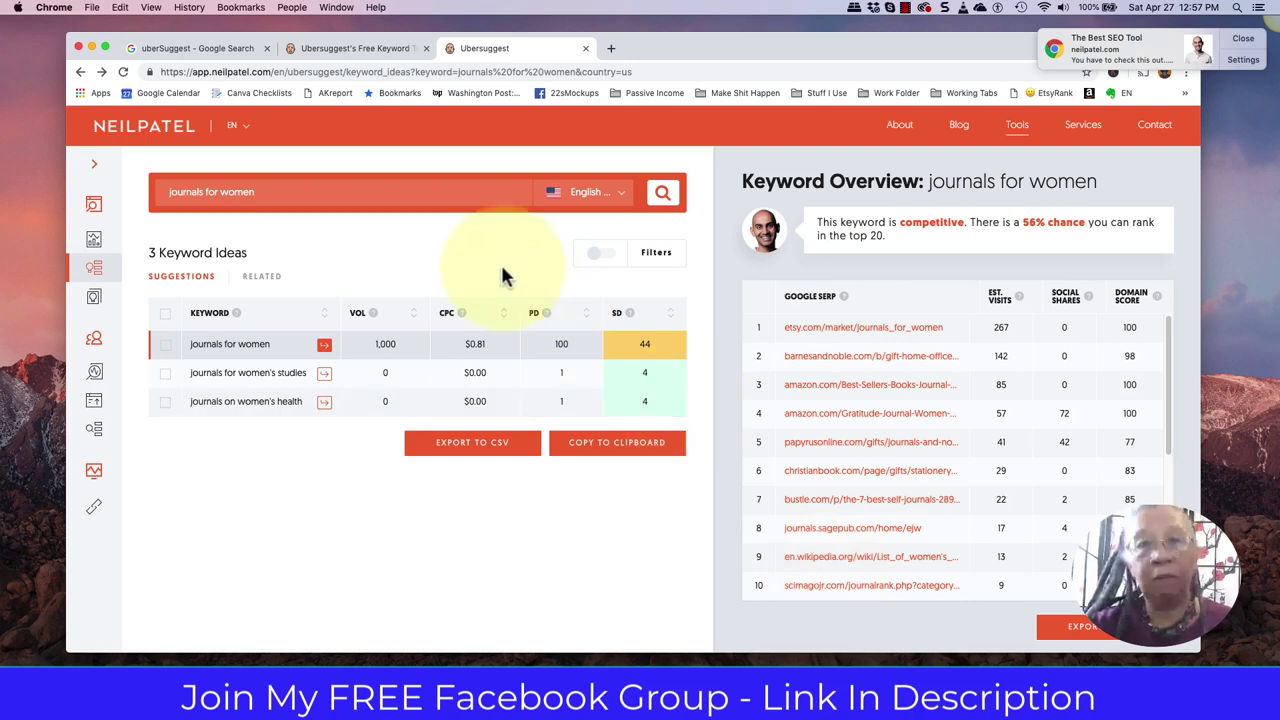
# - Revisit the Ubersuggest home page and the "journals for women" keyword ideas, finishing on the Google results for uberSuggest
pyautogui.click(240, 47)
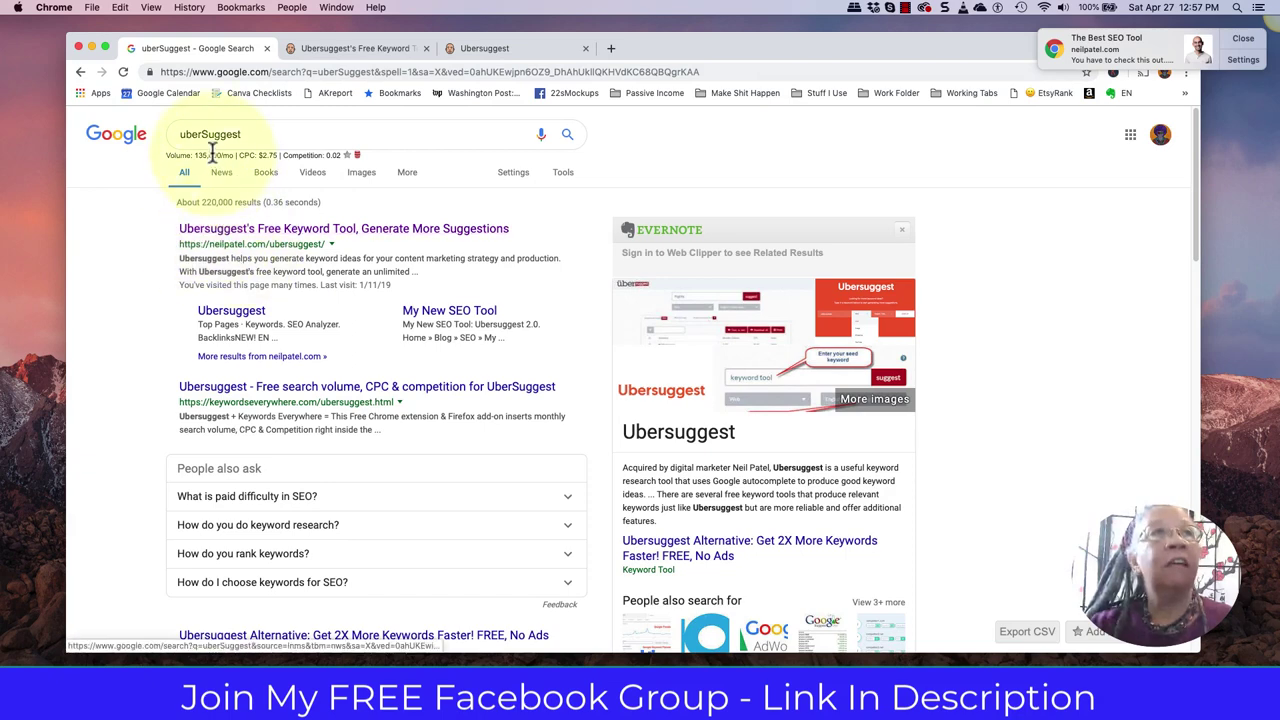
pyautogui.click(310, 45)
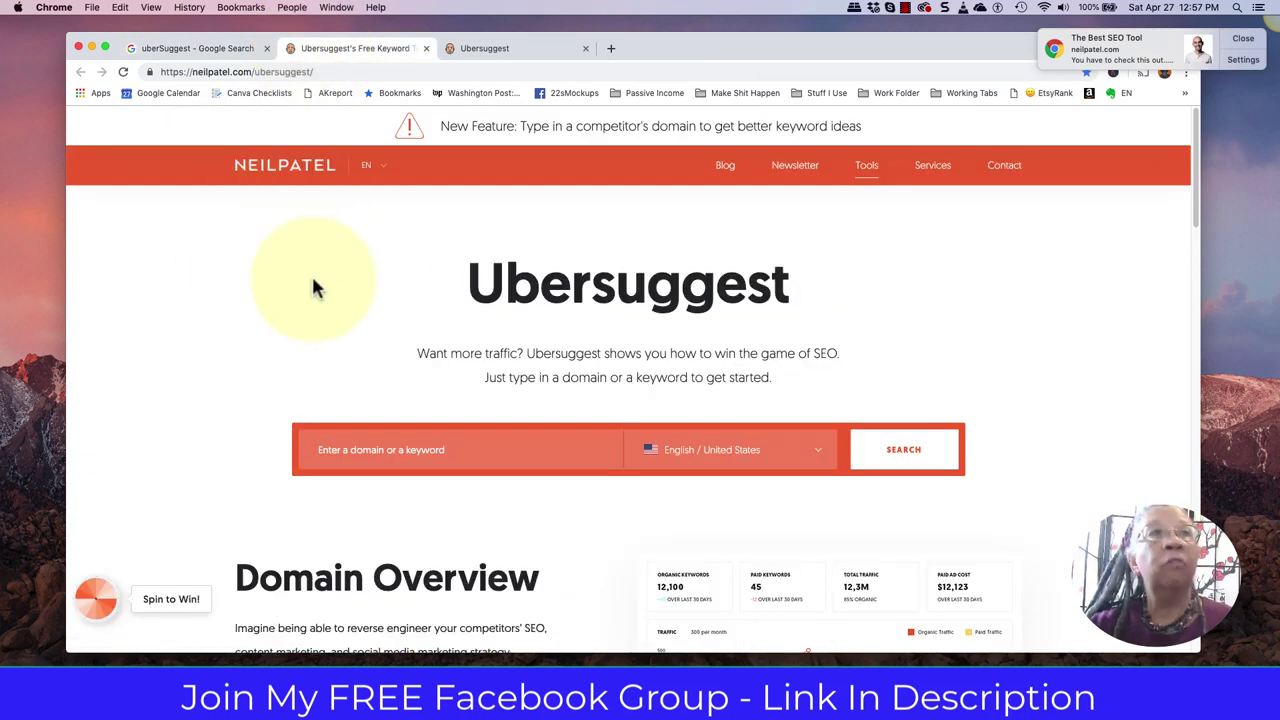
pyautogui.click(472, 47)
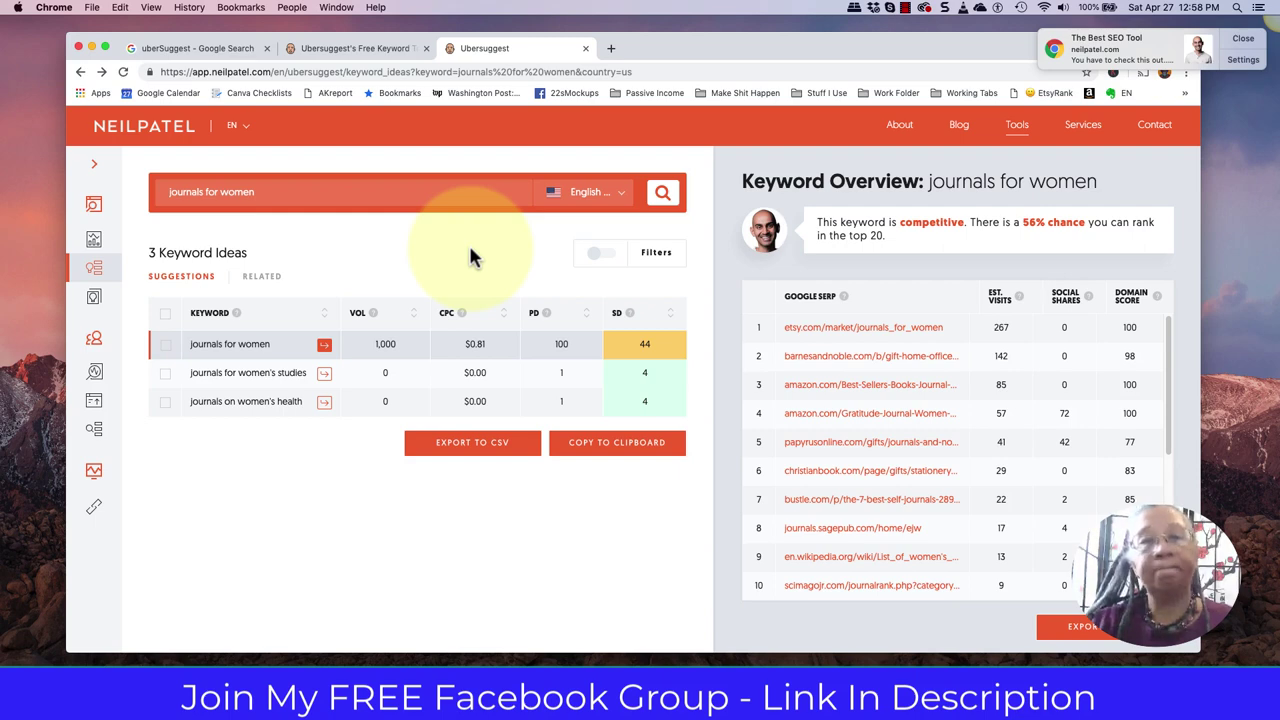
pyautogui.click(162, 43)
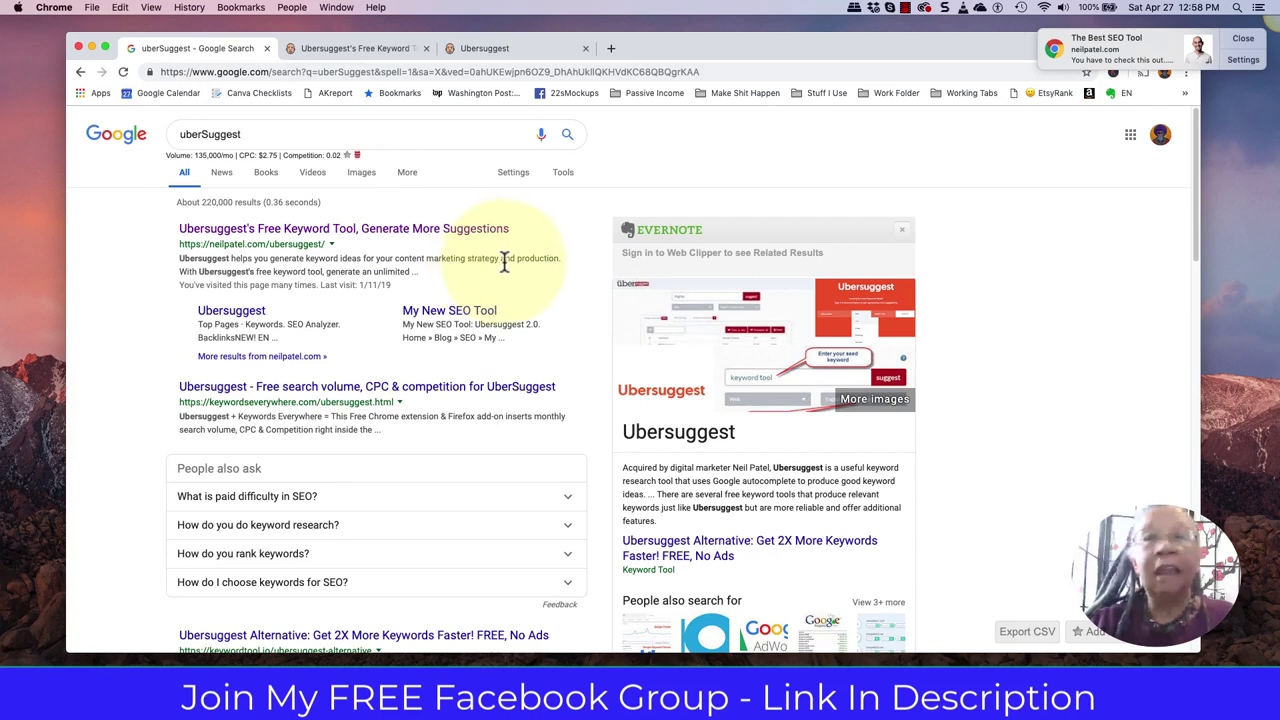